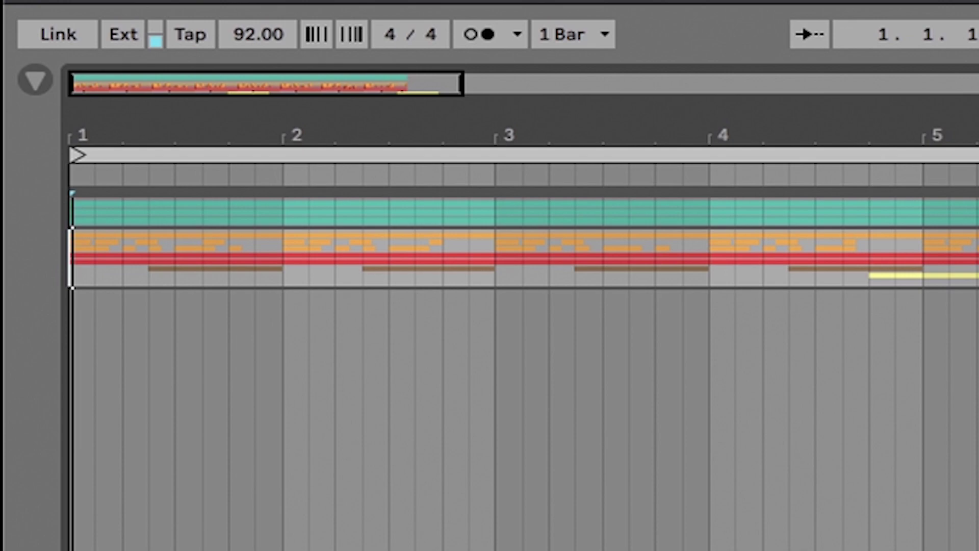
# Step: Start playback and unfold the STRUM group to show its Sine Wave, Serum and Piano tracks
pyautogui.press('space')
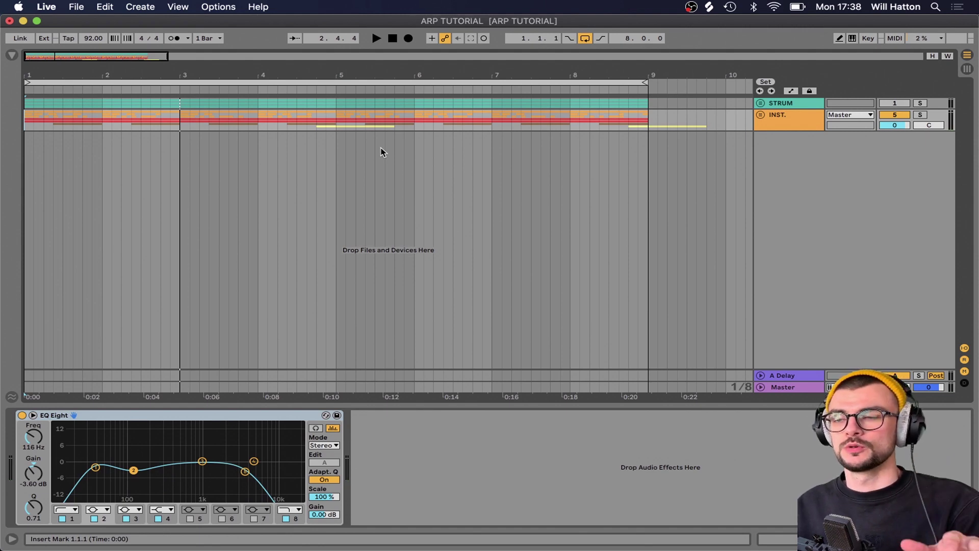
pyautogui.click(761, 104)
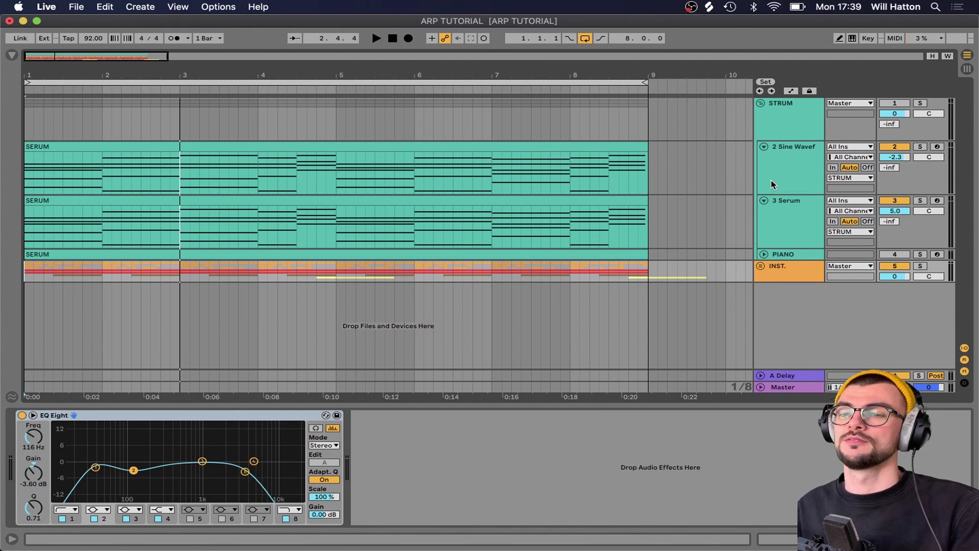
# Step: Audition the Serum part soloed, then stop playback and show the browser panel
pyautogui.click(66, 209)
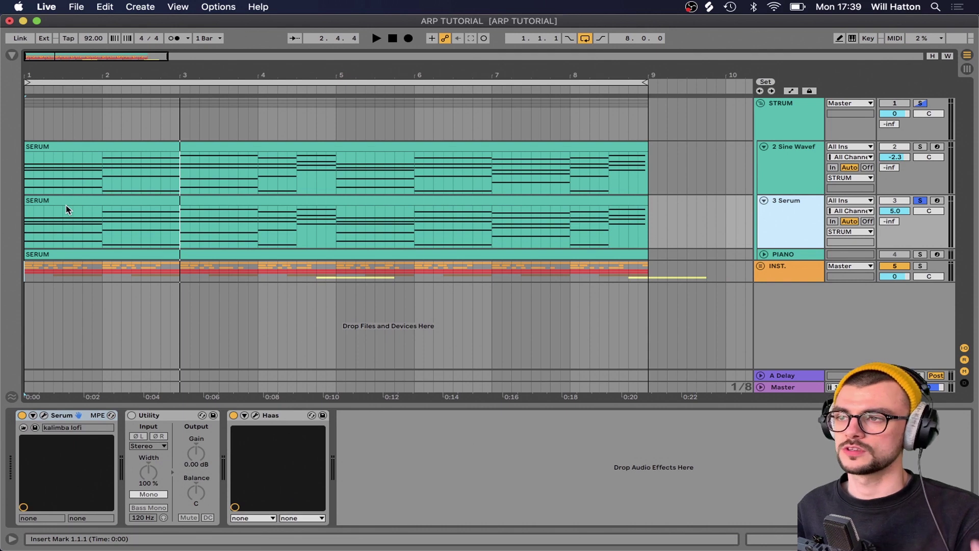
pyautogui.click(66, 210)
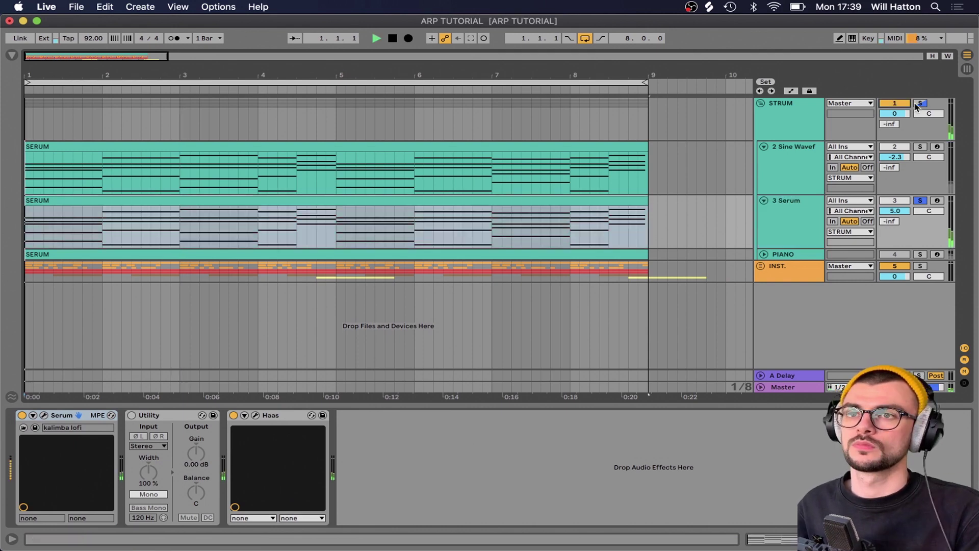
pyautogui.press('space')
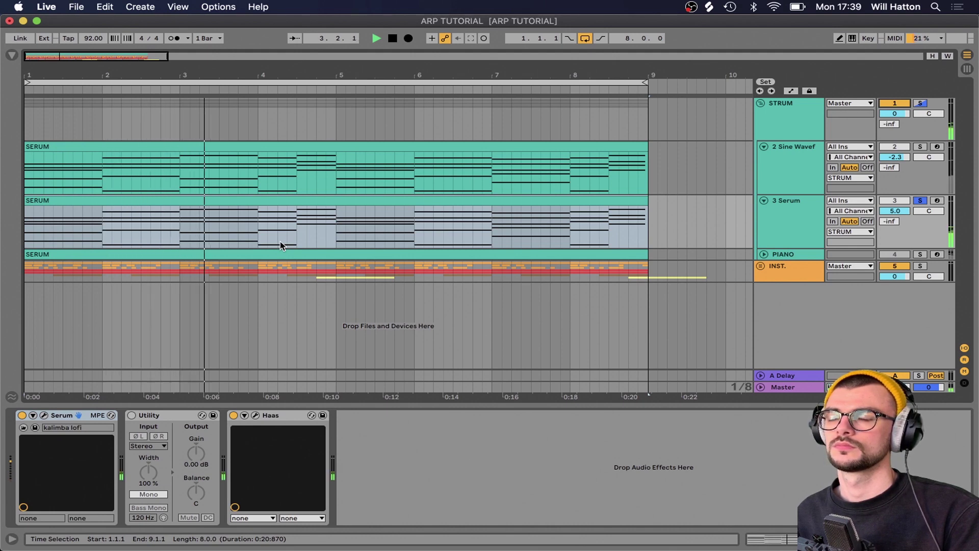
pyautogui.press('space')
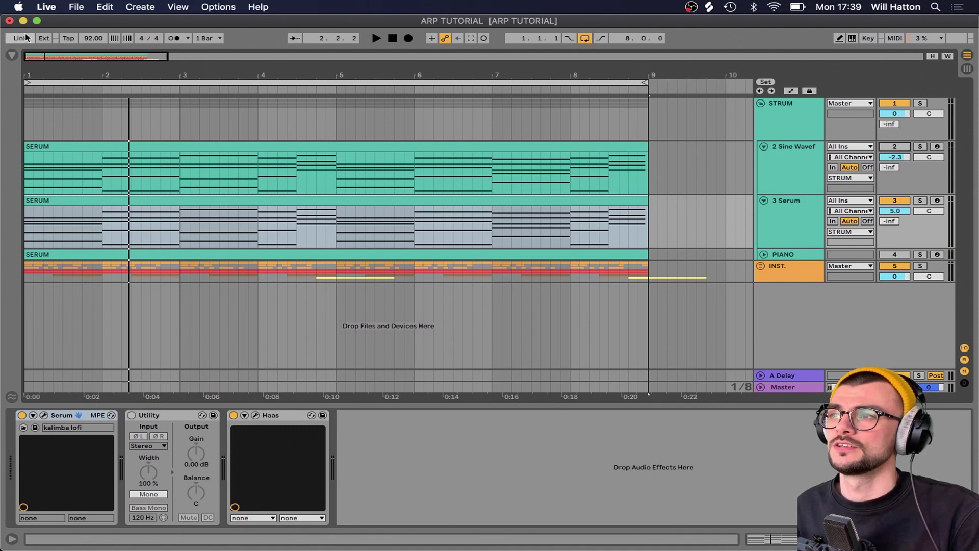
pyautogui.click(11, 56)
# Step: Find the Arpeggiator under MIDI Effects and insert it before Serum on the Serum track
pyautogui.click(105, 57)
pyautogui.write('A')
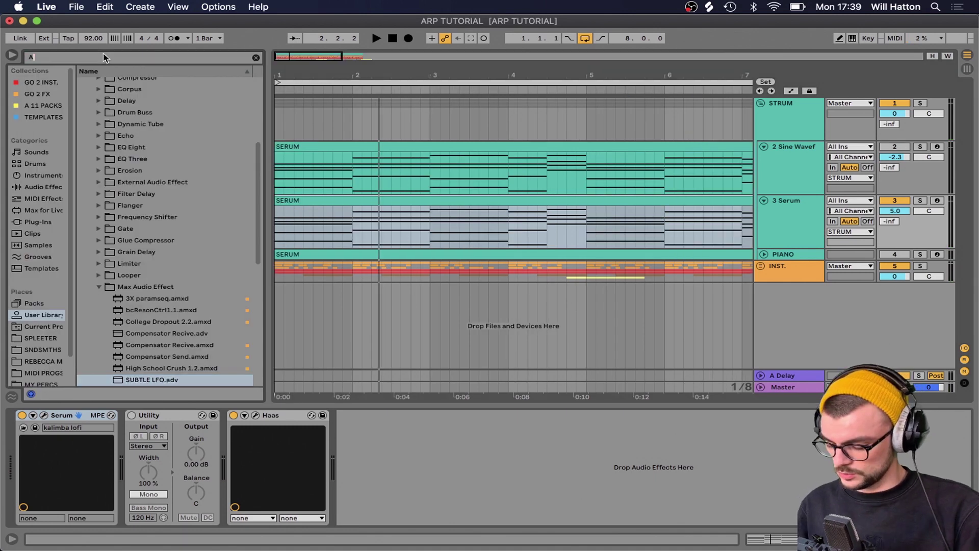
pyautogui.write('RP')
pyautogui.click(91, 94)
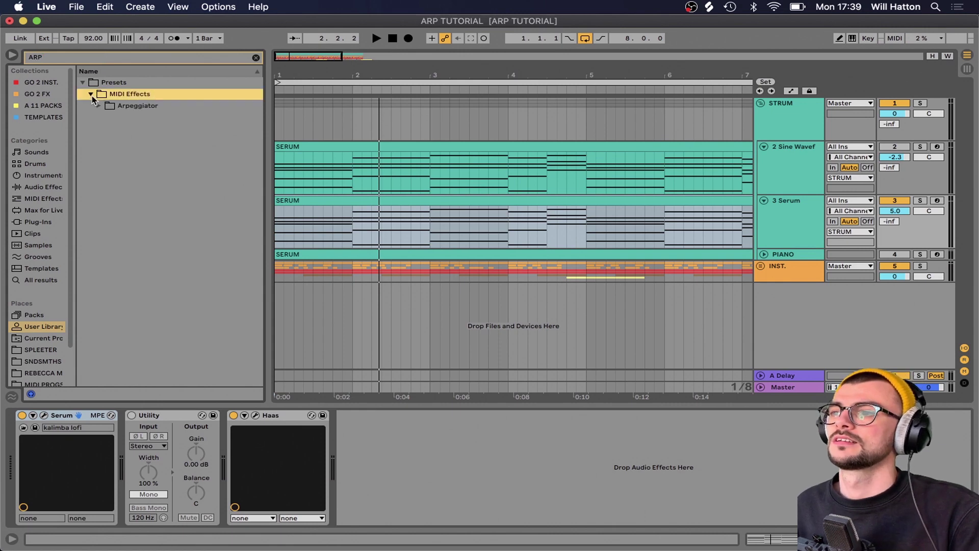
pyautogui.click(122, 108)
pyautogui.click(46, 199)
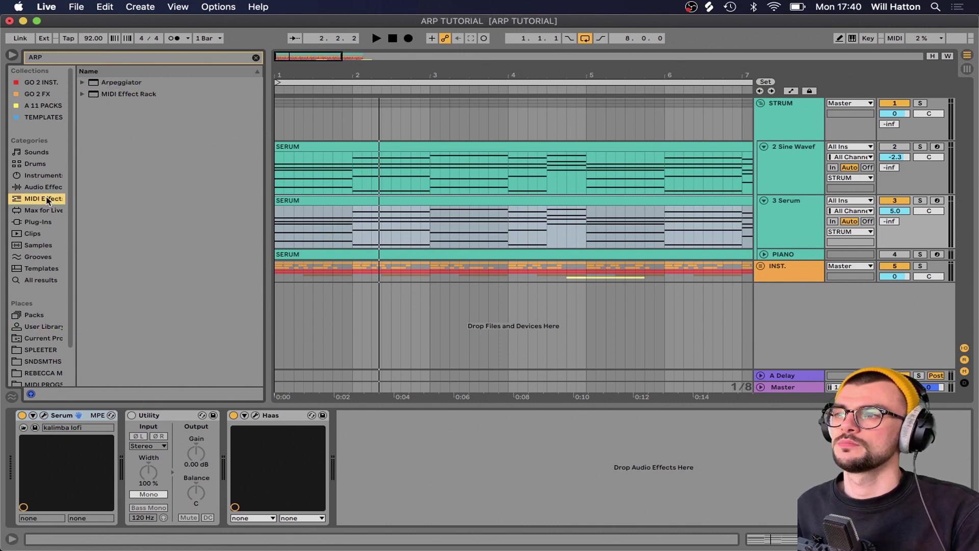
pyautogui.moveTo(112, 83); pyautogui.dragTo(245, 432)
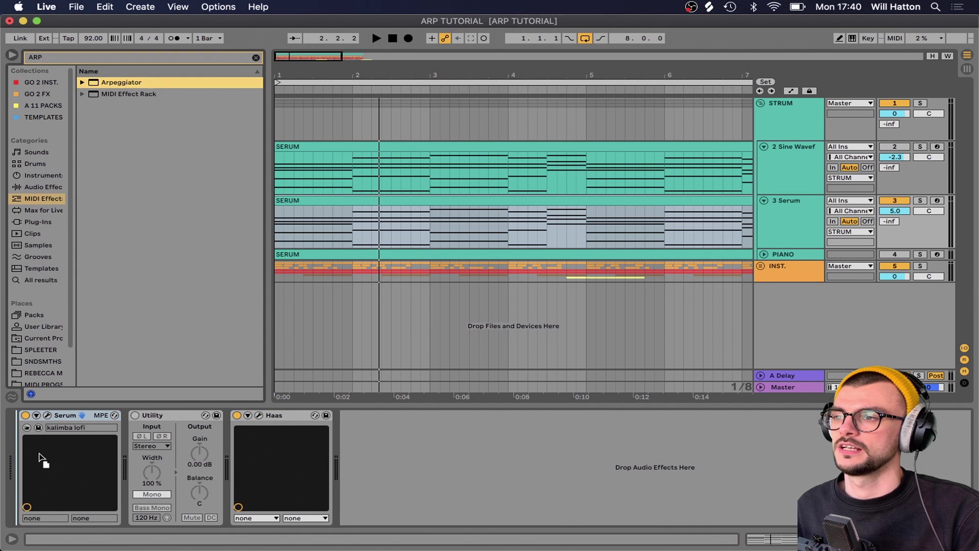
pyautogui.moveTo(33, 458); pyautogui.dragTo(95, 460)
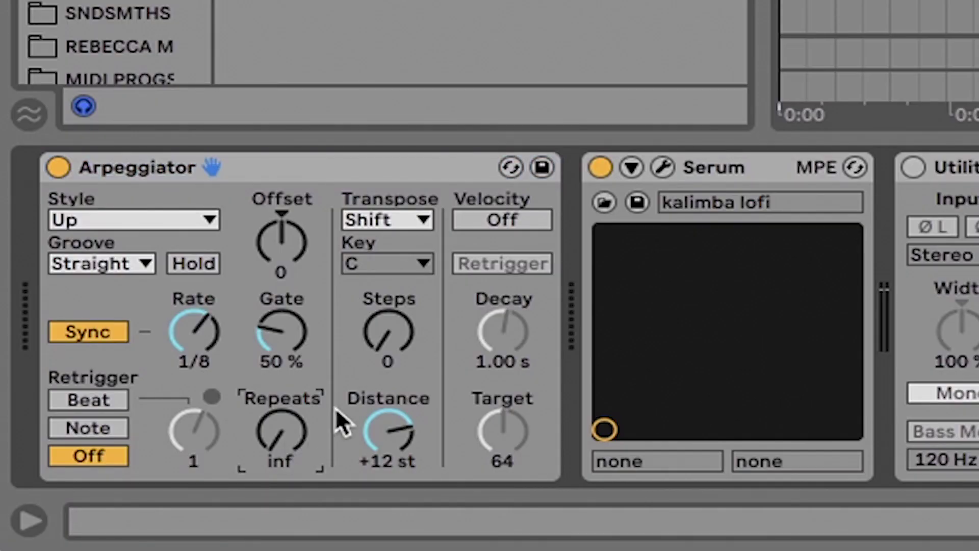
# Step: Set the Arpeggiator to Repeats 1, free time, with a 69.4 ms rate
pyautogui.write('1')
pyautogui.press('Return')
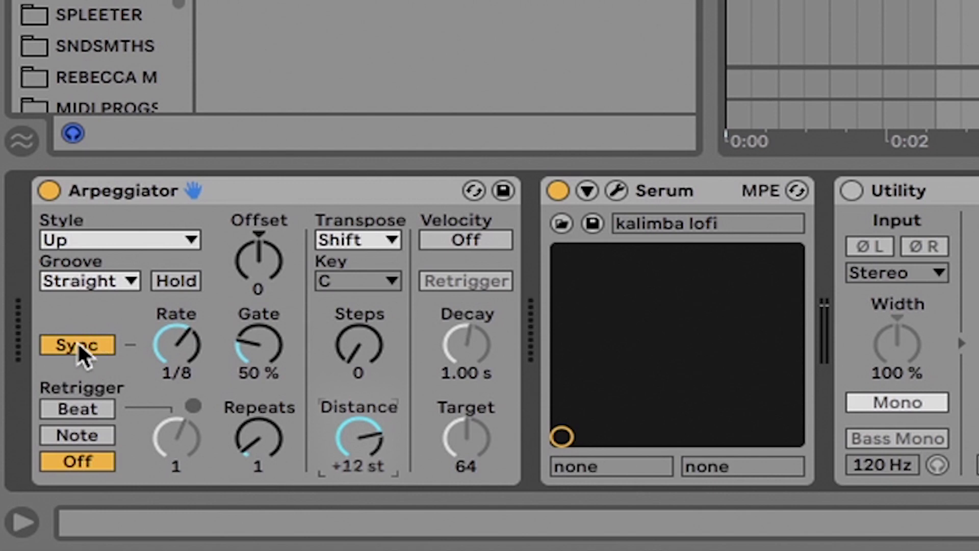
pyautogui.click(77, 345)
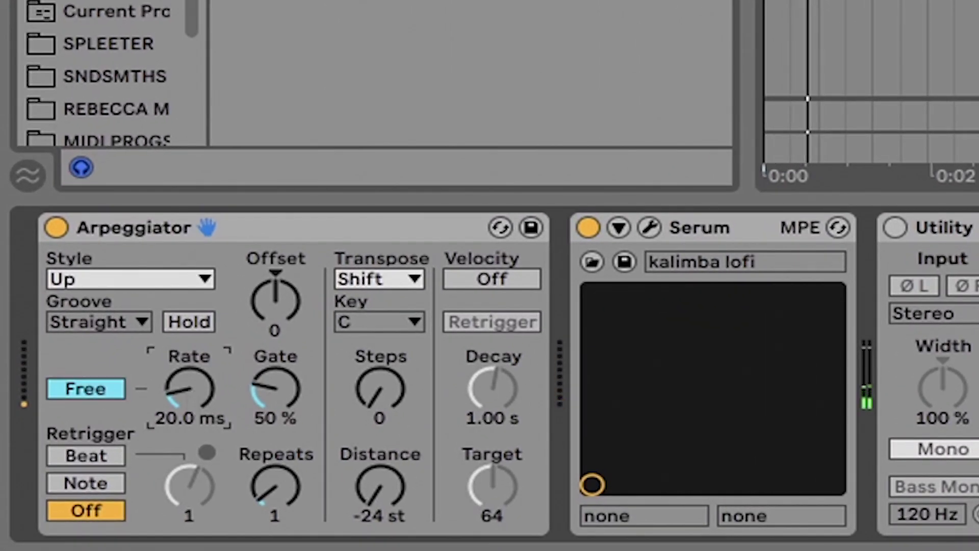
pyautogui.moveTo(195, 406); pyautogui.dragTo(189, 384)
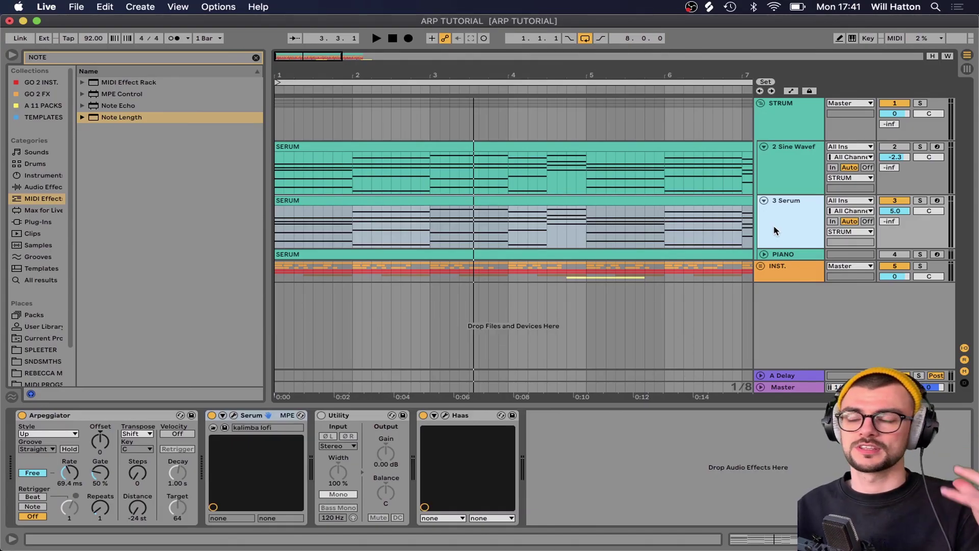
# Step: Audition the sine-wave track soloed, then solo the PIANO track and play it briefly
pyautogui.press('space')
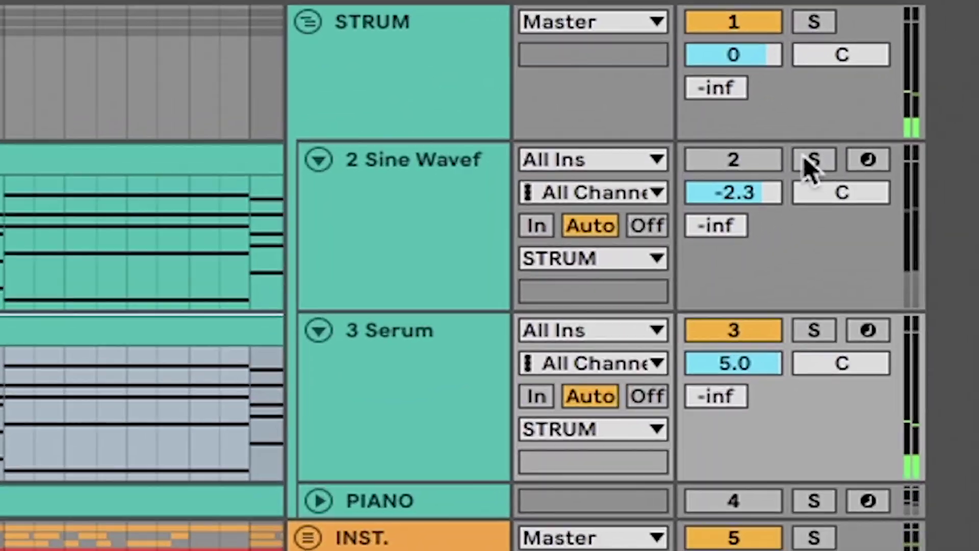
pyautogui.click(891, 148)
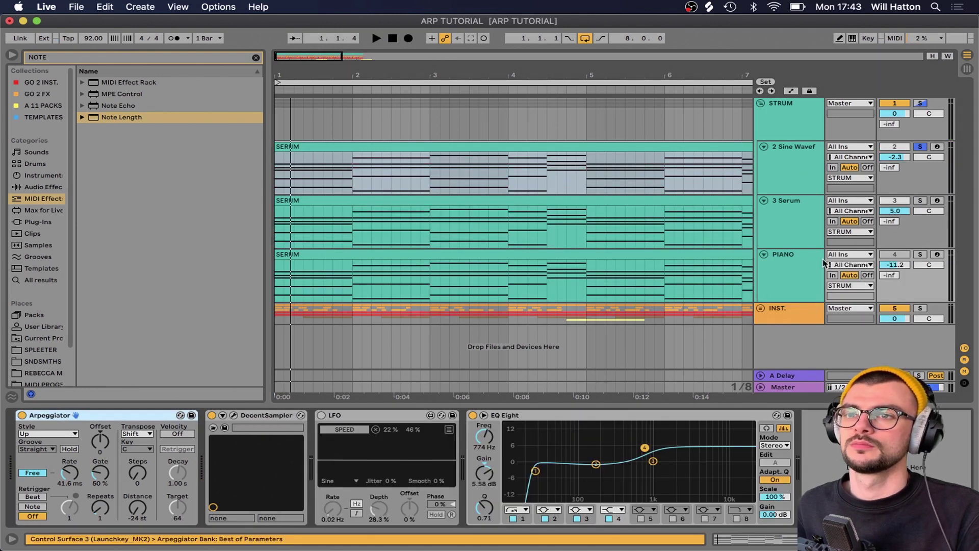
pyautogui.click(823, 263)
pyautogui.press('space')
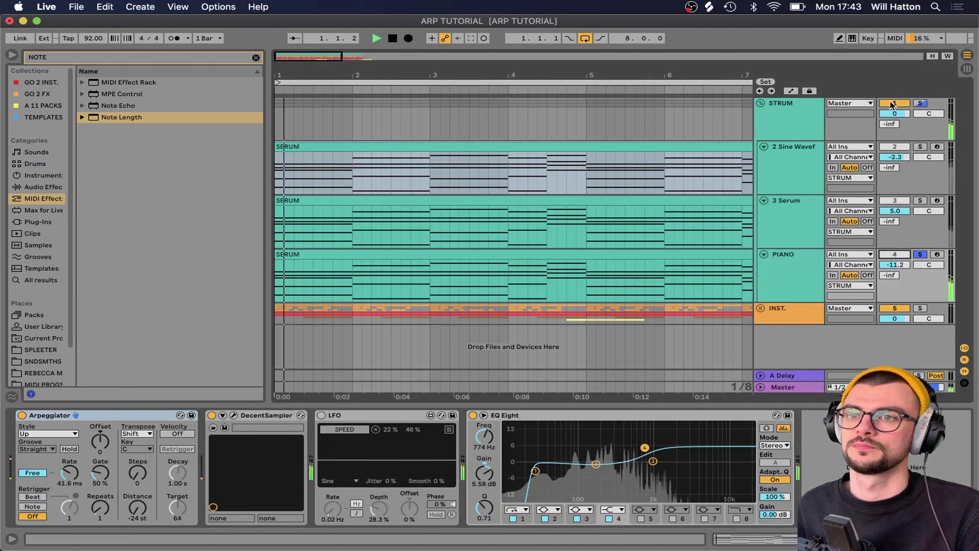
pyautogui.press('space')
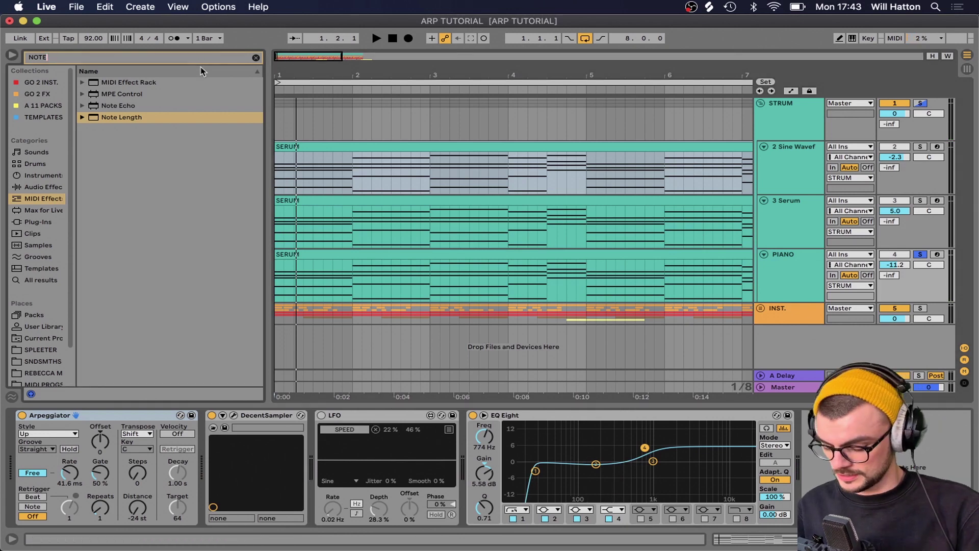
# Step: Add a 775 ms Note Length before DecentSampler and set the Arpeggiator rate to 48.1 ms
pyautogui.moveTo(117, 118)
pyautogui.mouseDown()
pyautogui.moveTo(207, 122)
pyautogui.moveTo(227, 453)
pyautogui.mouseUp()
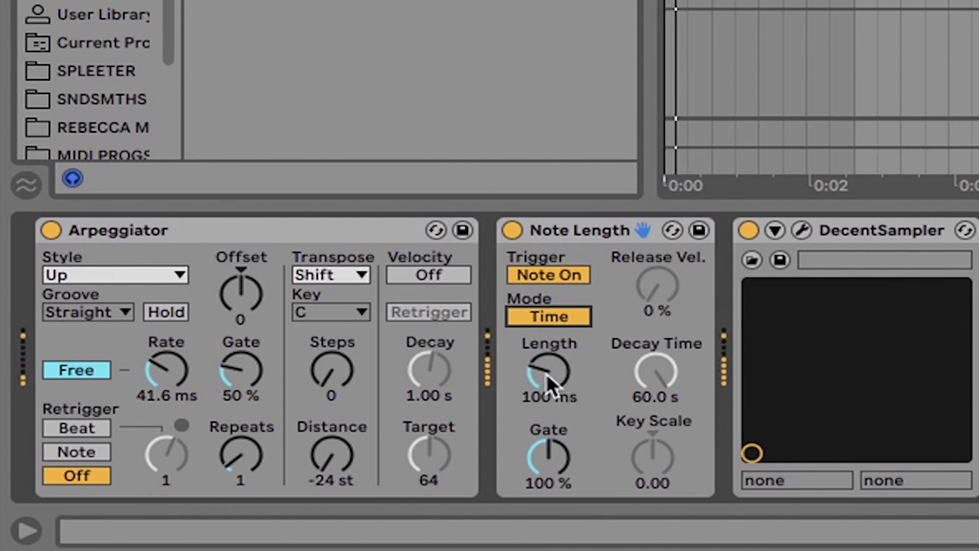
pyautogui.moveTo(550, 385); pyautogui.dragTo(550, 327)
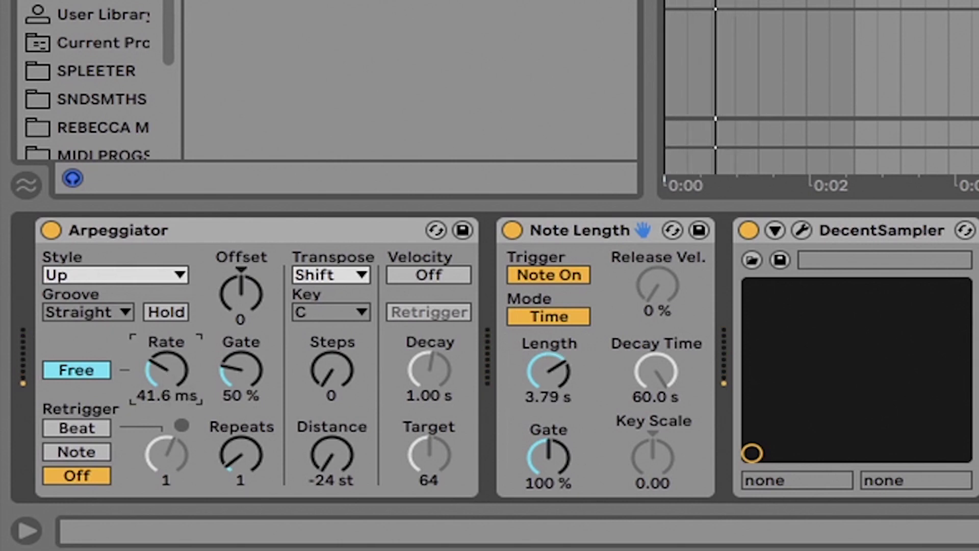
pyautogui.moveTo(166, 370); pyautogui.dragTo(167, 354)
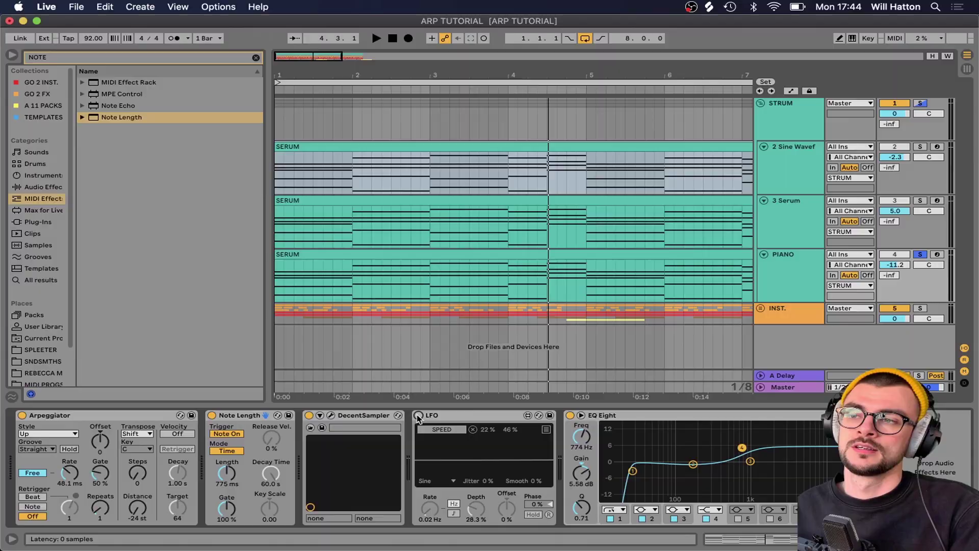
# Step: Turn on the LFO, delete Velocity, and group Arpeggiator through DecentSampler into an Instrument Rack
pyautogui.click(418, 417)
pyautogui.write('VELO')
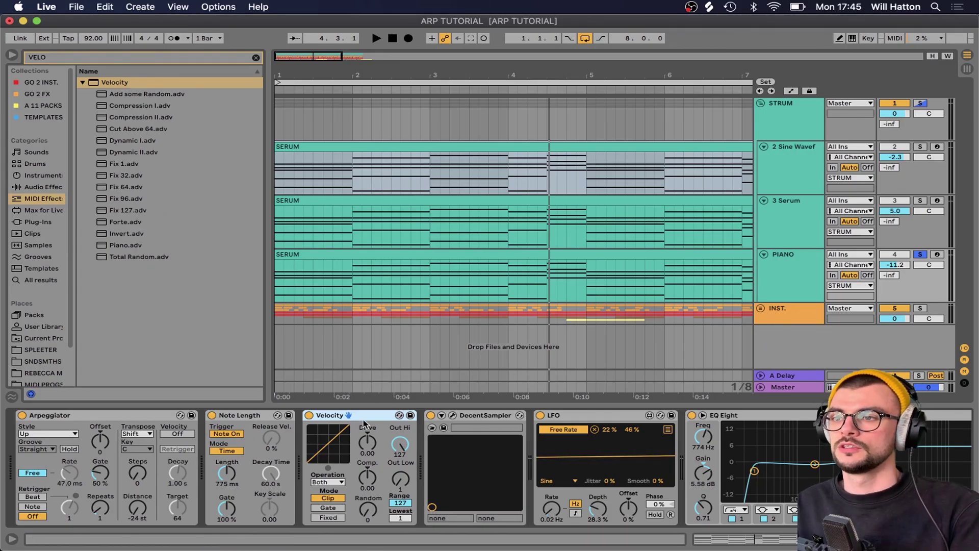
pyautogui.press('Delete')
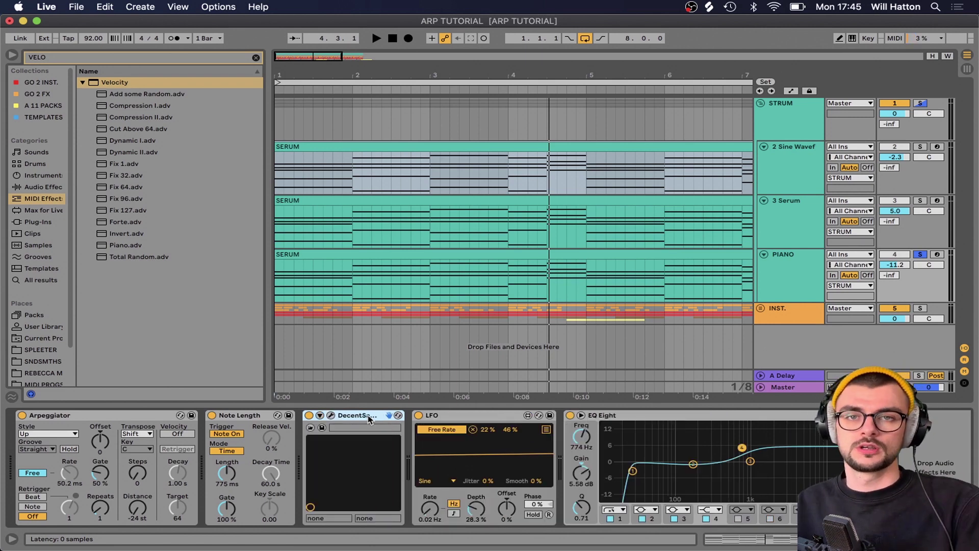
pyautogui.click(146, 417)
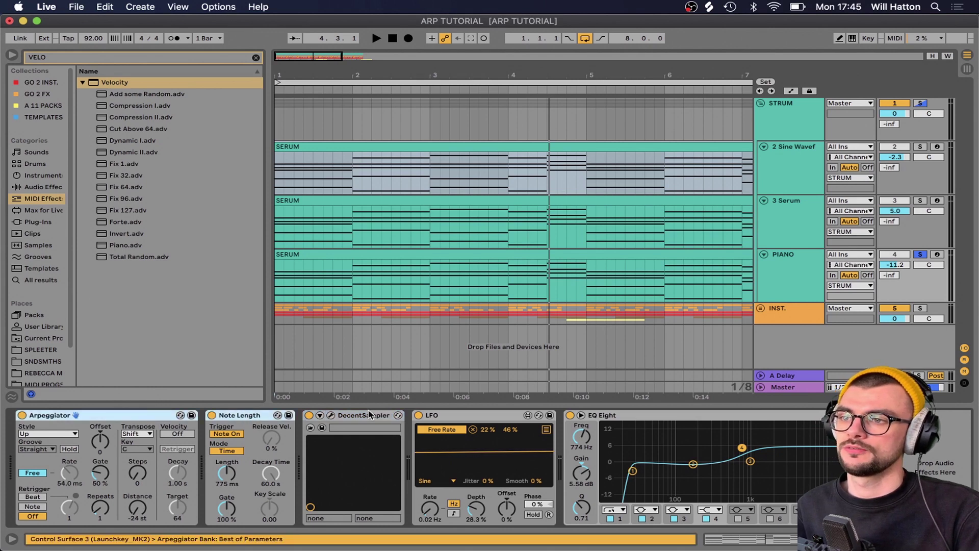
pyautogui.press('super+g')
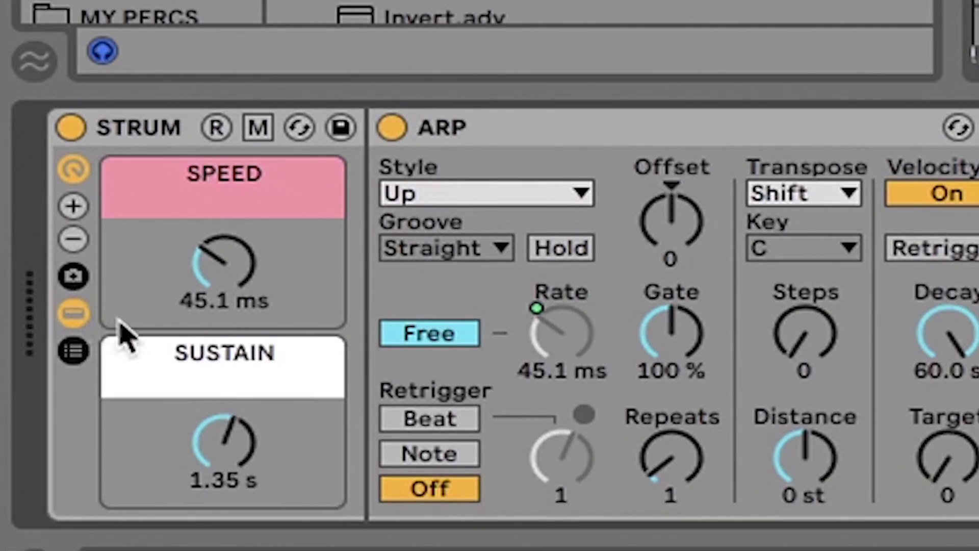
# Step: Collapse the STRUM rack, set Speed to 91.3 ms, and sweep Sustain up then back to 83.6 ms
pyautogui.click(24, 462)
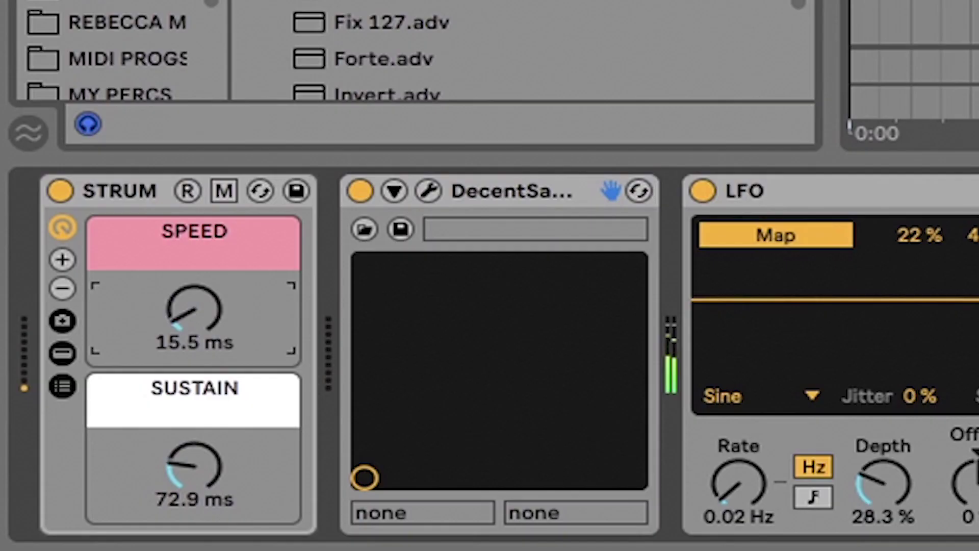
pyautogui.moveTo(64, 453); pyautogui.dragTo(65, 434)
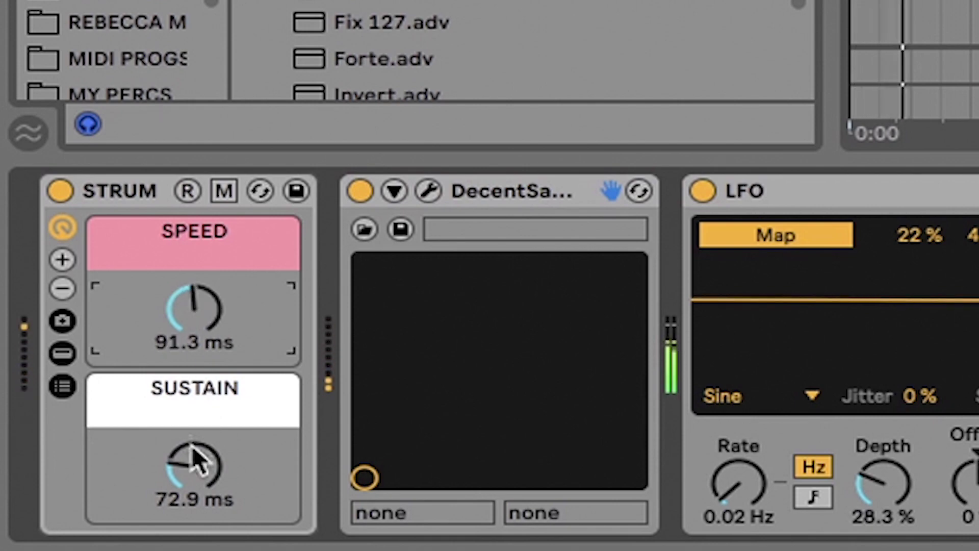
pyautogui.moveTo(192, 463)
pyautogui.mouseDown()
pyautogui.moveTo(192, 431)
pyautogui.moveTo(192, 477)
pyautogui.mouseUp()
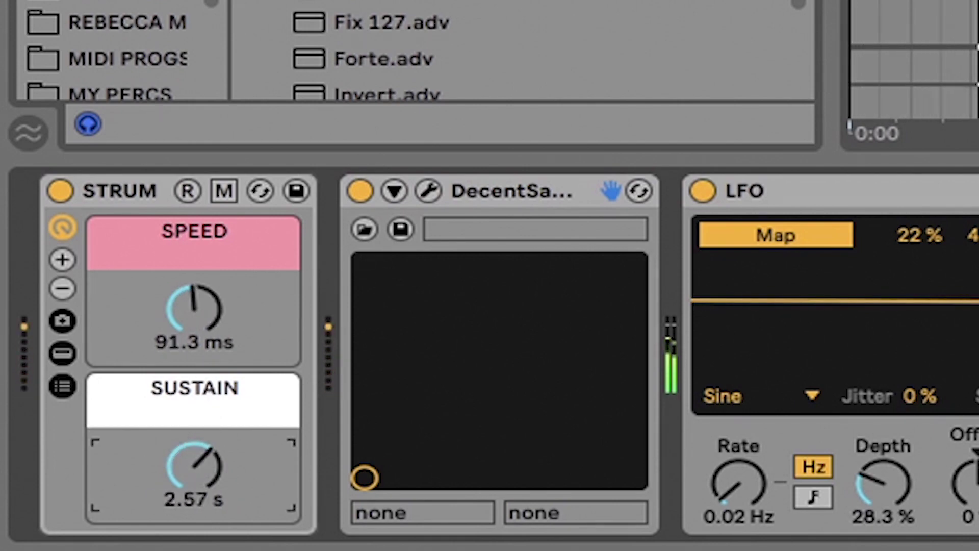
pyautogui.moveTo(65, 484); pyautogui.dragTo(65, 492)
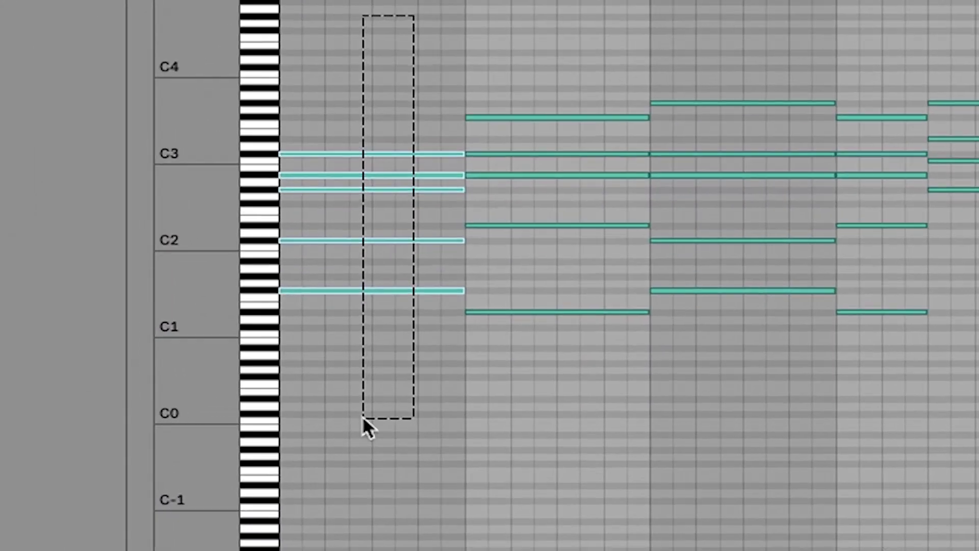
# Step: Marquee-select the notes in the first bar of the clips
pyautogui.moveTo(413, 17); pyautogui.dragTo(365, 417)
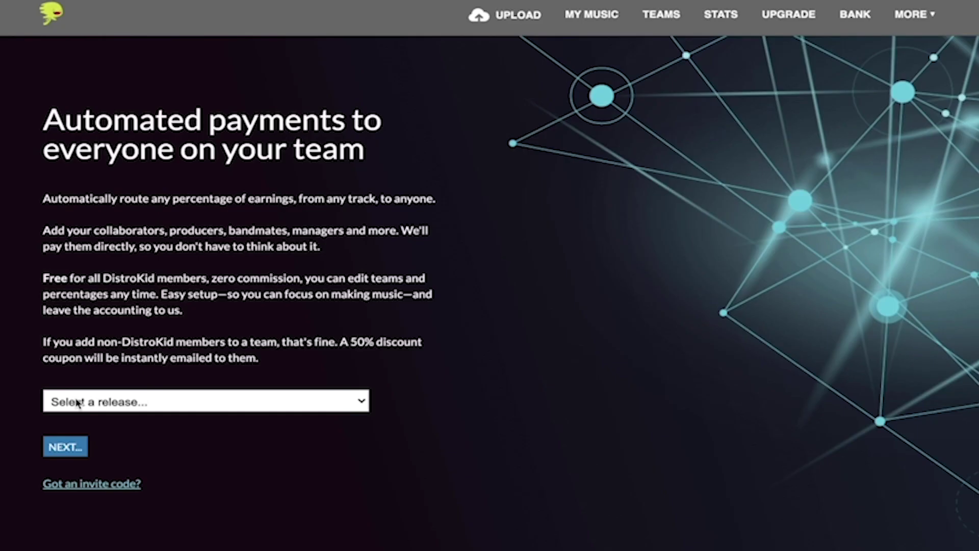
# Step: Give the daze release a 50/50 revenue split with a new team member and review the changes
pyautogui.click(81, 402)
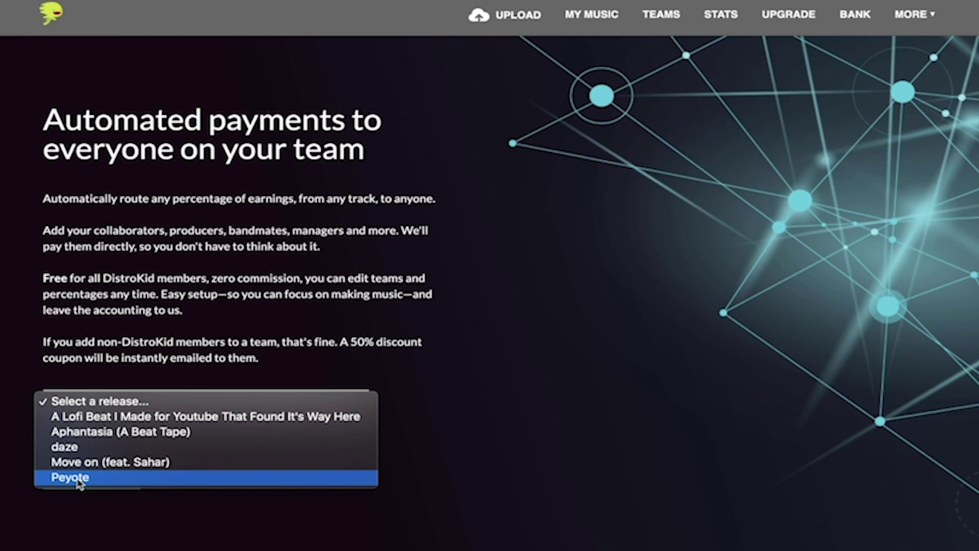
pyautogui.click(79, 447)
pyautogui.click(245, 304)
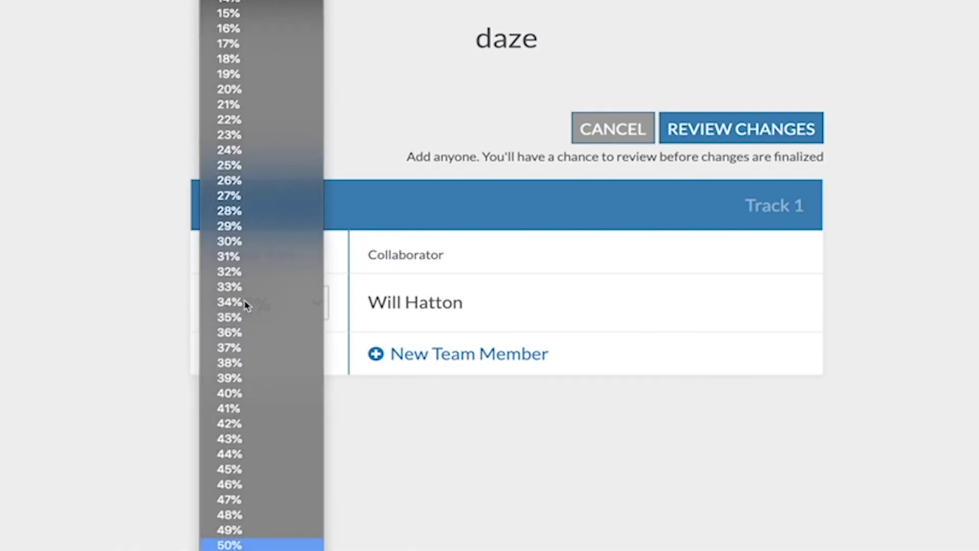
pyautogui.press('Escape')
pyautogui.click(448, 347)
pyautogui.click(265, 361)
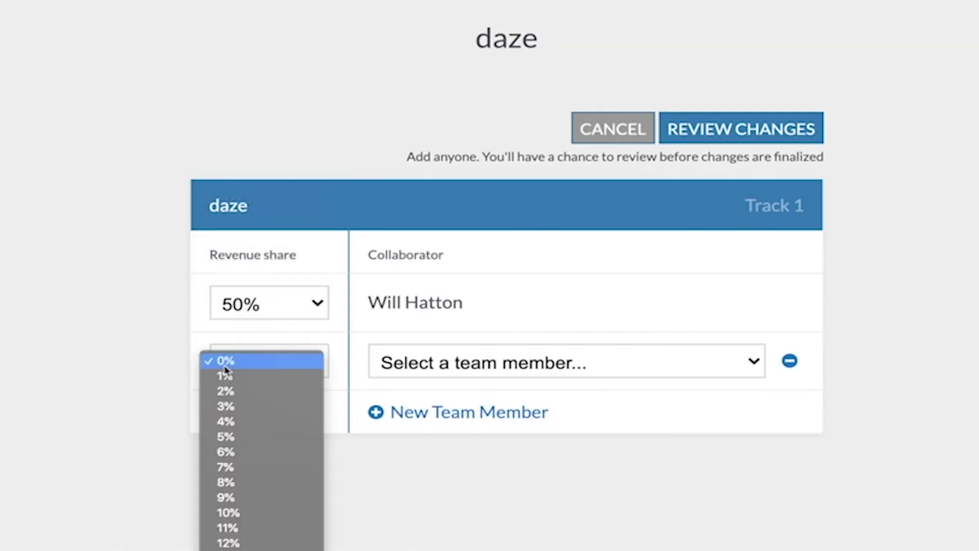
pyautogui.scroll(-10, 224, 370)
pyautogui.press('Return')
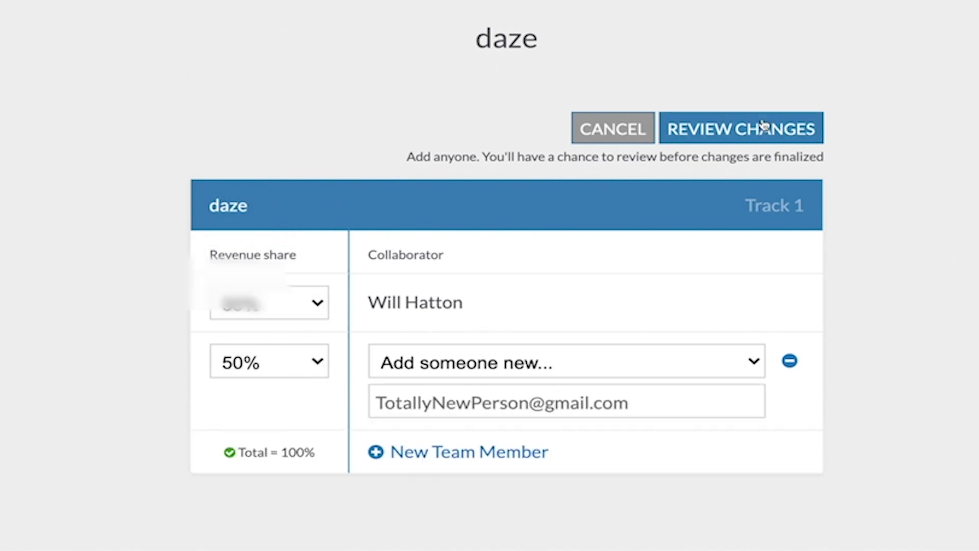
pyautogui.click(765, 127)
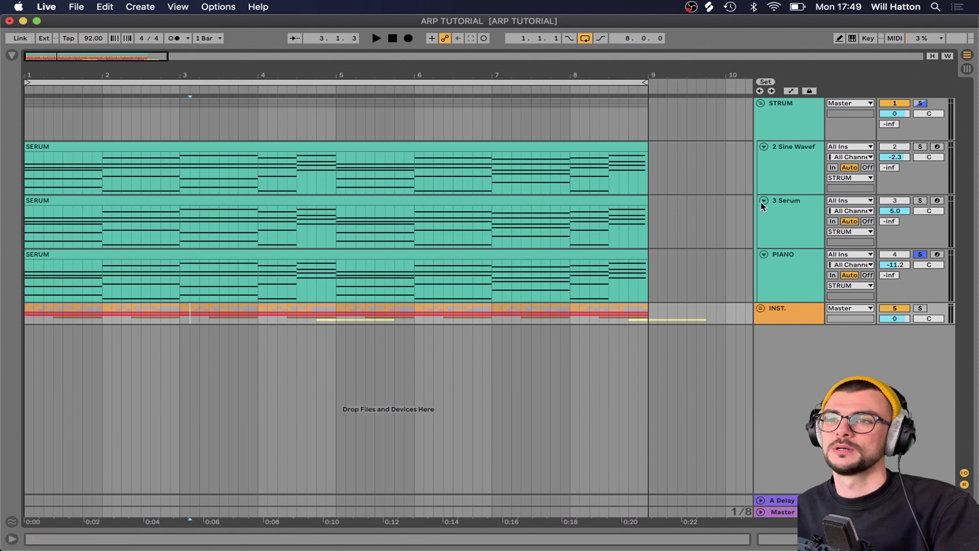
# Step: Solo and play the PIANO track, and display its STRUM, DecentSampler, LFO and EQ Eight devices
pyautogui.click(784, 169)
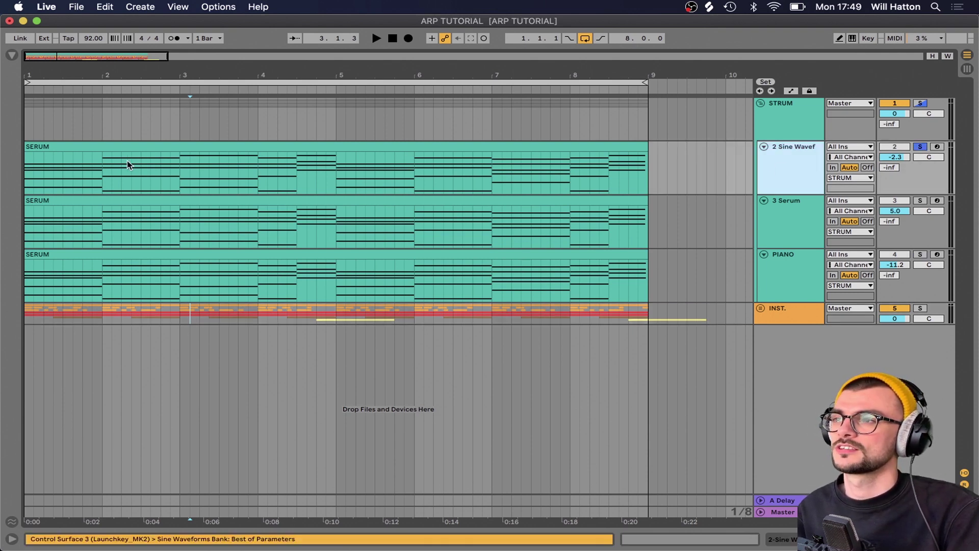
pyautogui.click(785, 275)
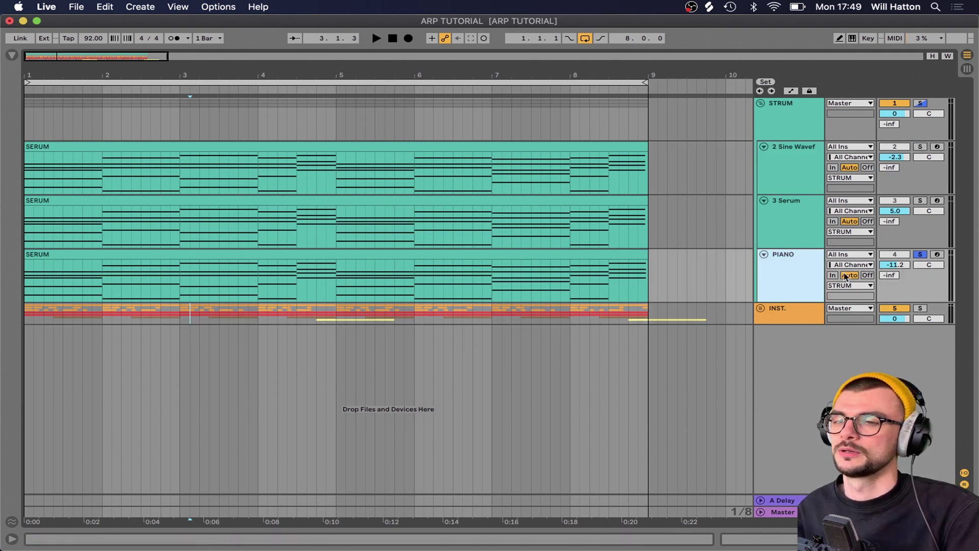
pyautogui.press('space')
pyautogui.doubleClick(776, 280)
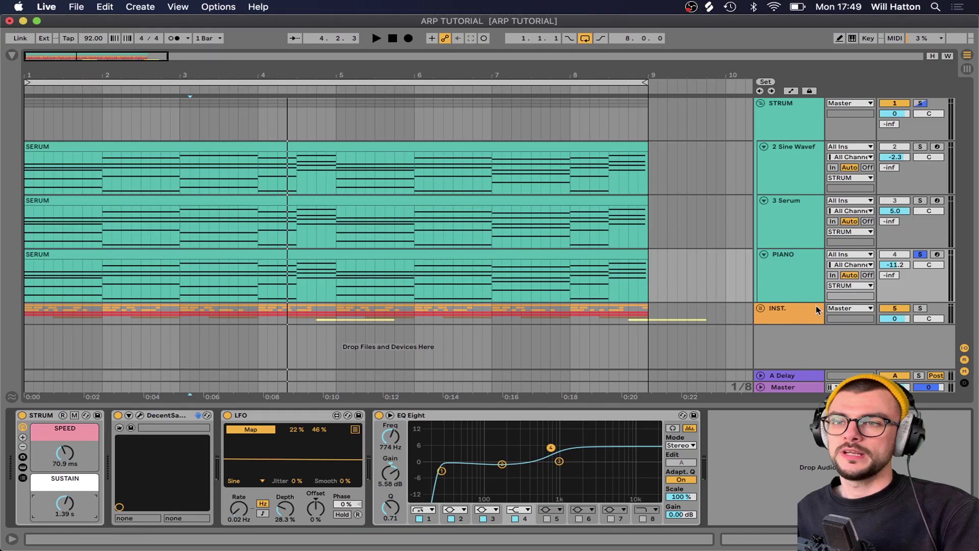
# Step: Add a new MIDI track after PIANO and copy DecentSampler onto it
pyautogui.click(805, 371)
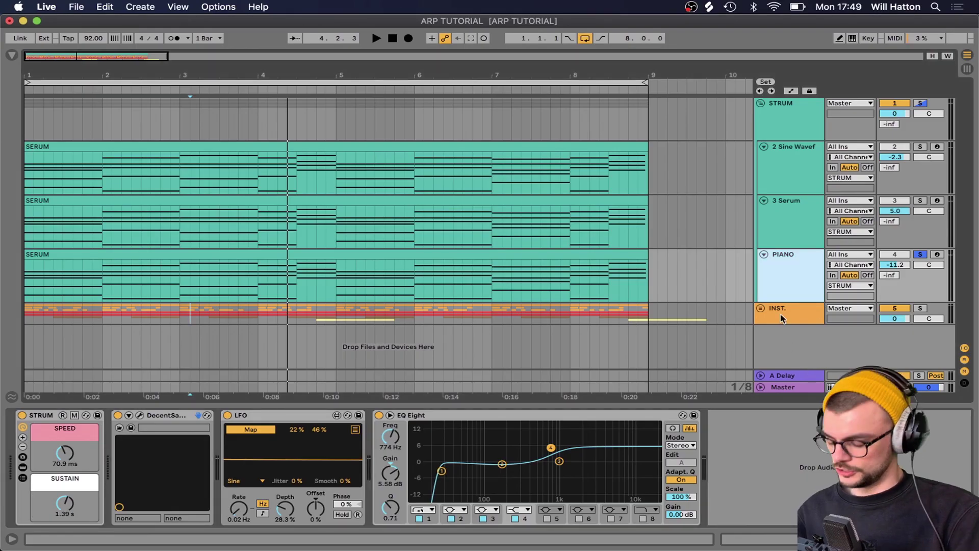
pyautogui.press('super+shift+t')
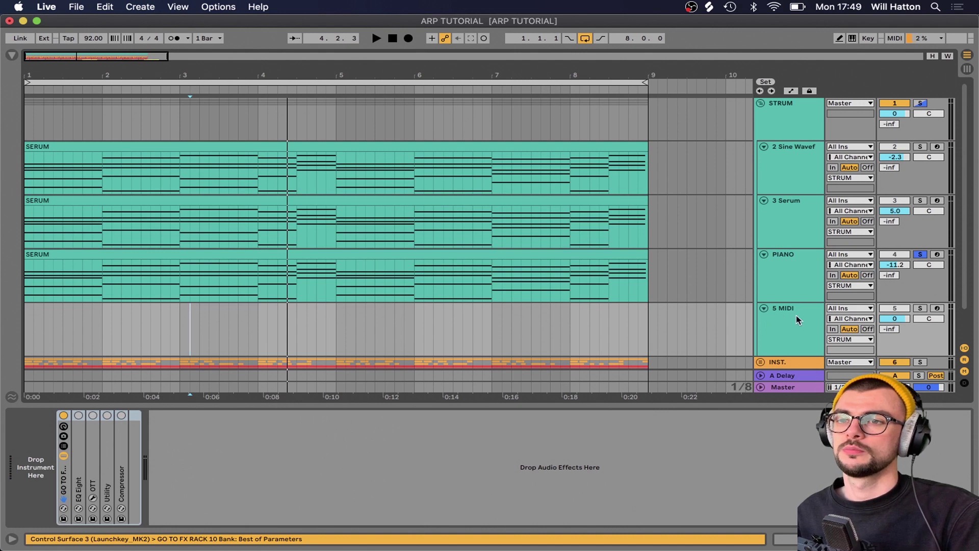
pyautogui.click(794, 318)
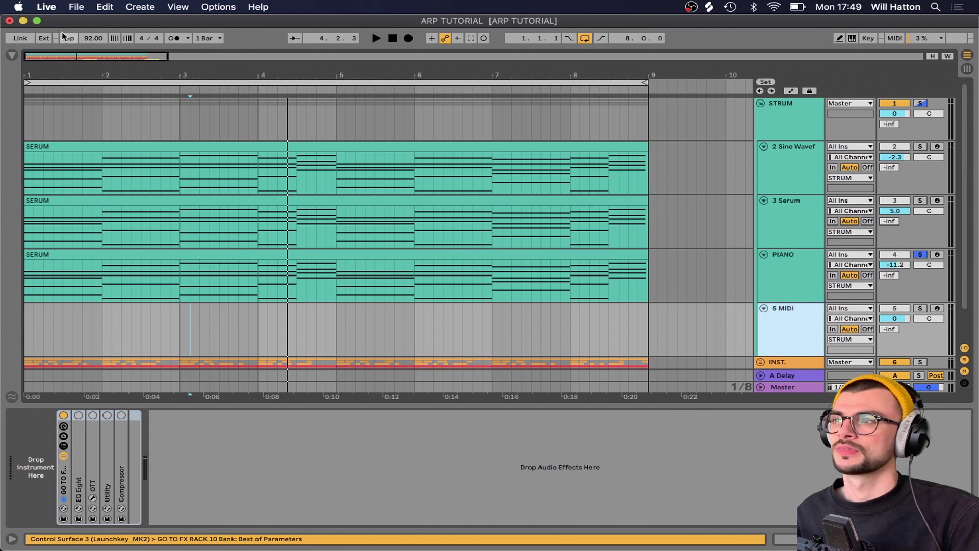
pyautogui.click(780, 288)
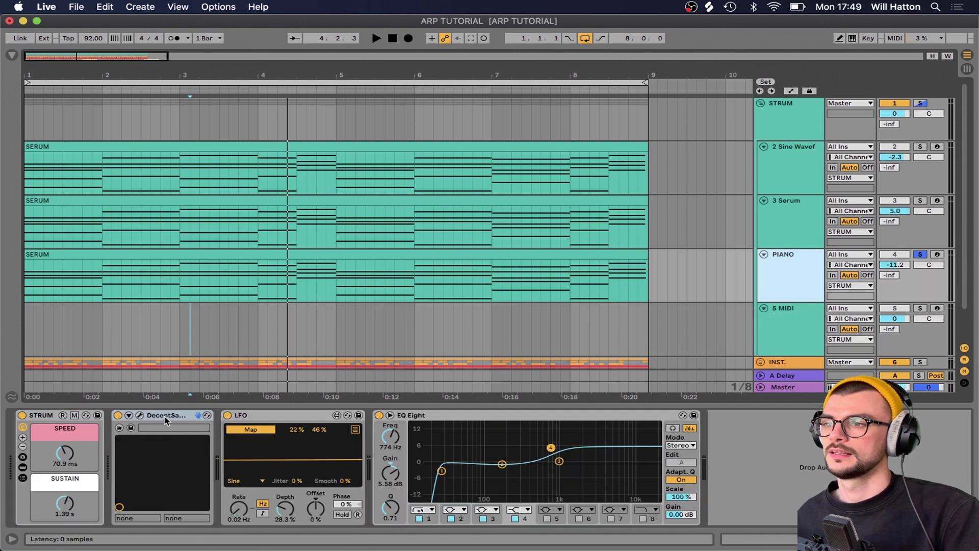
pyautogui.moveTo(165, 419); pyautogui.dragTo(792, 319)
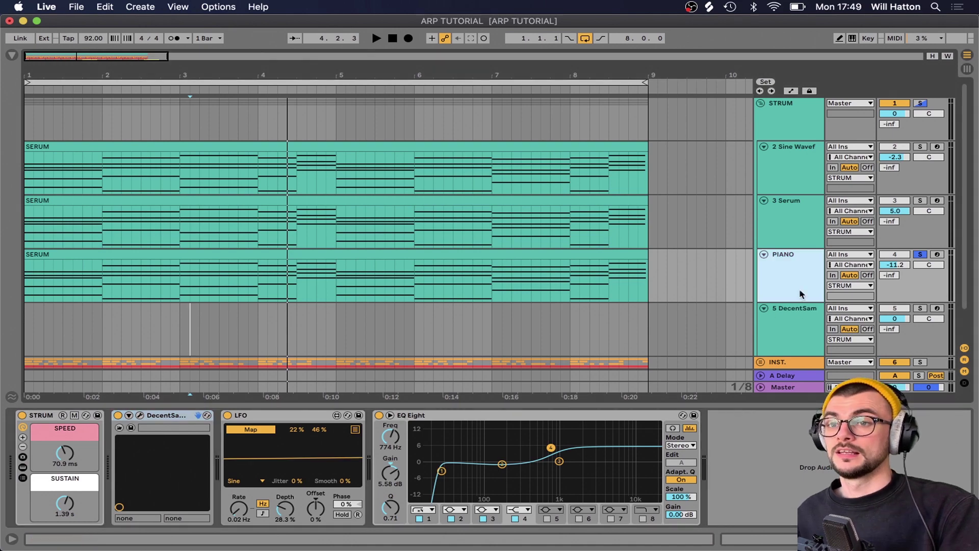
pyautogui.click(800, 325)
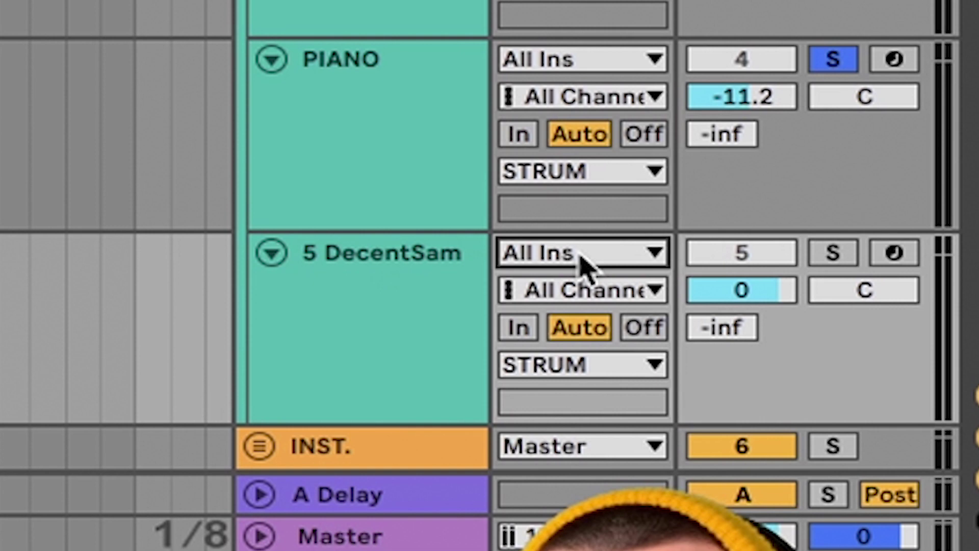
# Step: Set the DecentSampler track's MIDI From to PIANO (Post FX) and arm it for recording
pyautogui.click(853, 307)
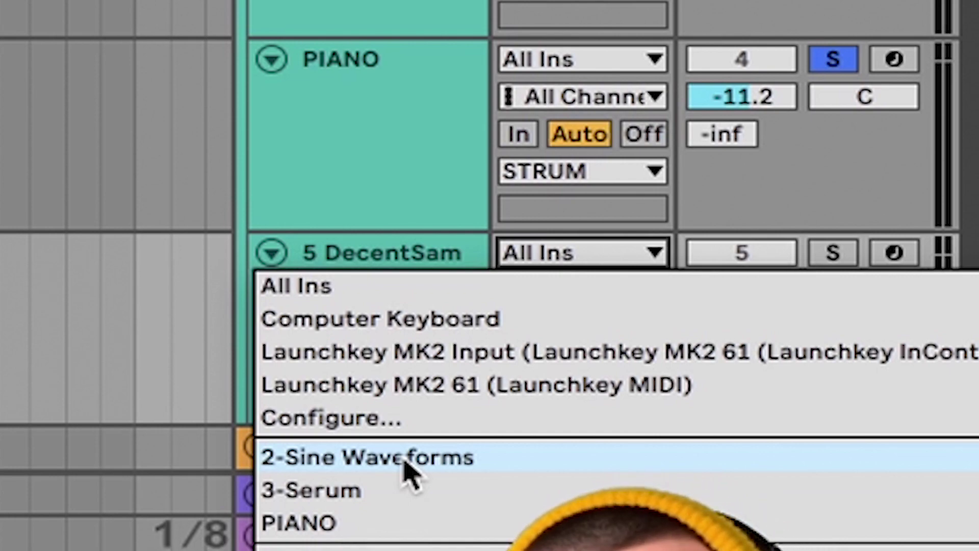
pyautogui.click(378, 523)
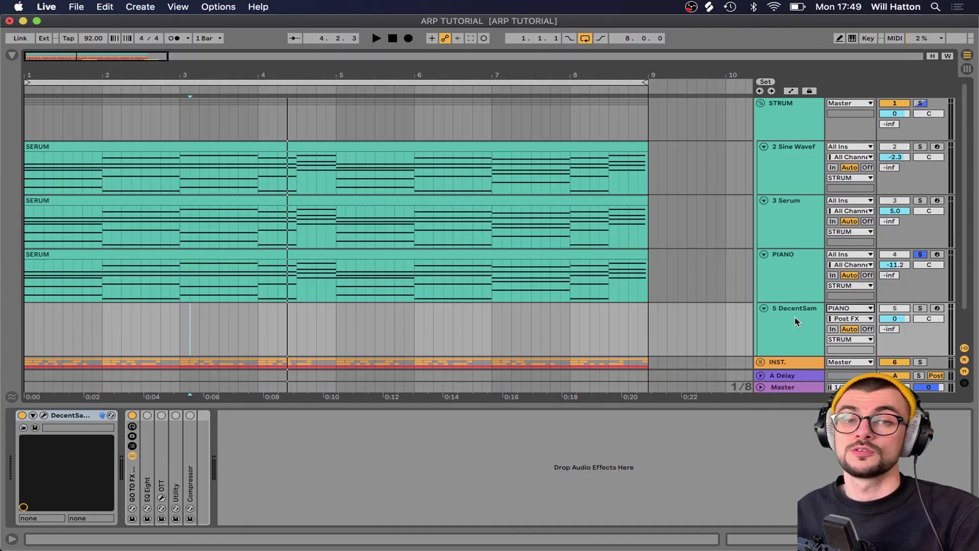
pyautogui.click(783, 277)
pyautogui.click(816, 326)
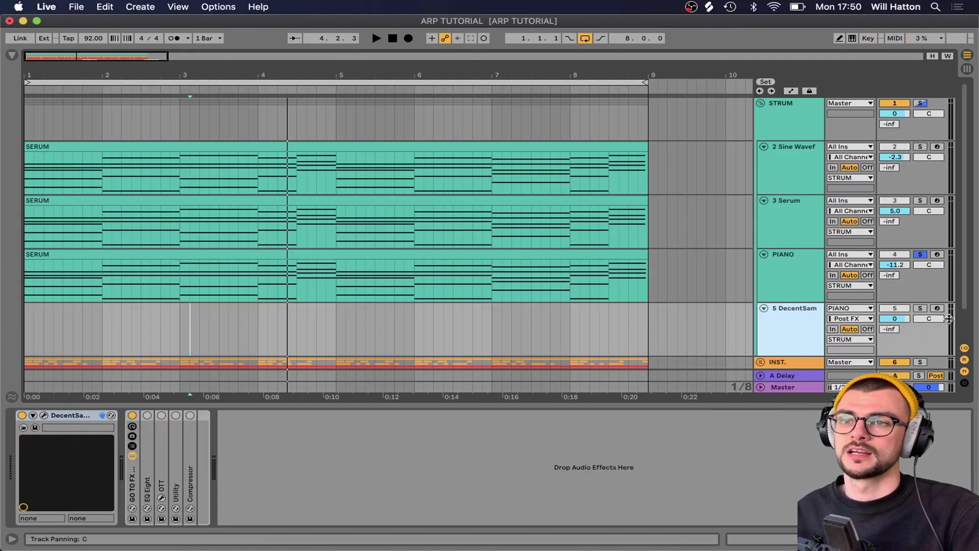
pyautogui.click(938, 309)
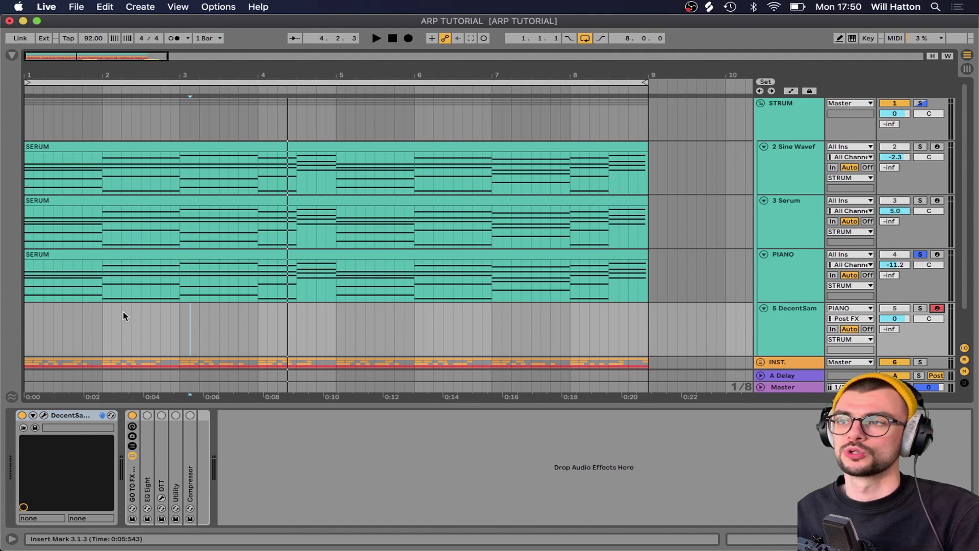
# Step: Record from the song start onto track 5, then inspect the SERUM clip's first-bar chord notes
pyautogui.press('Home')
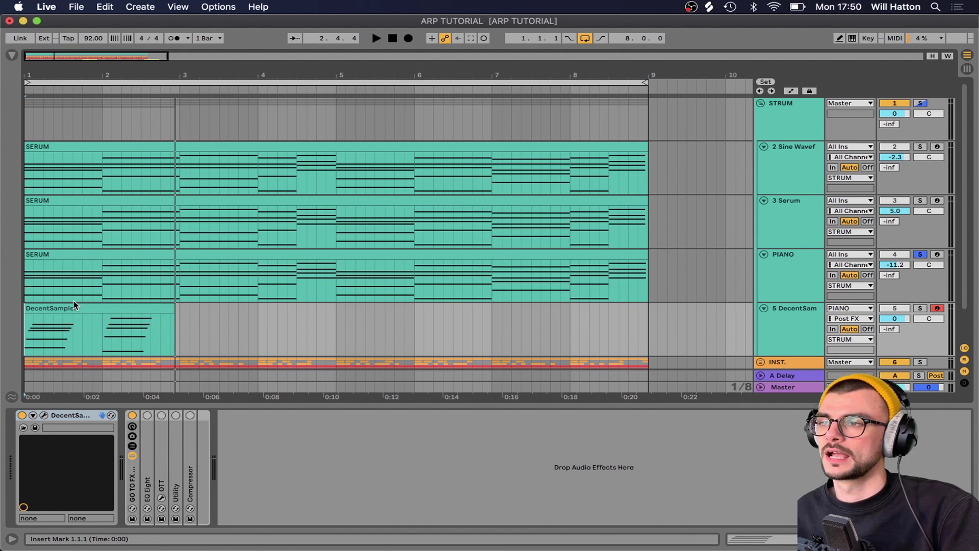
pyautogui.click(45, 252)
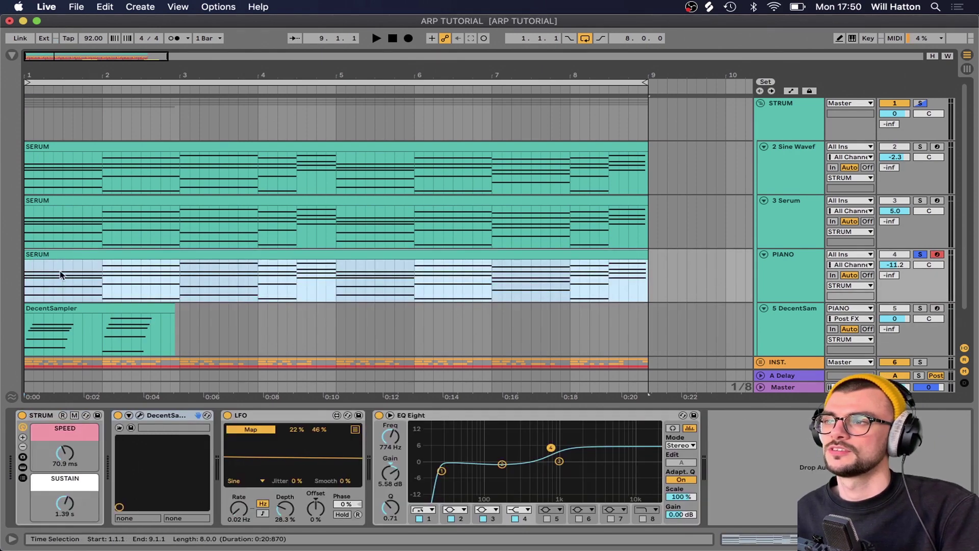
pyautogui.doubleClick(66, 267)
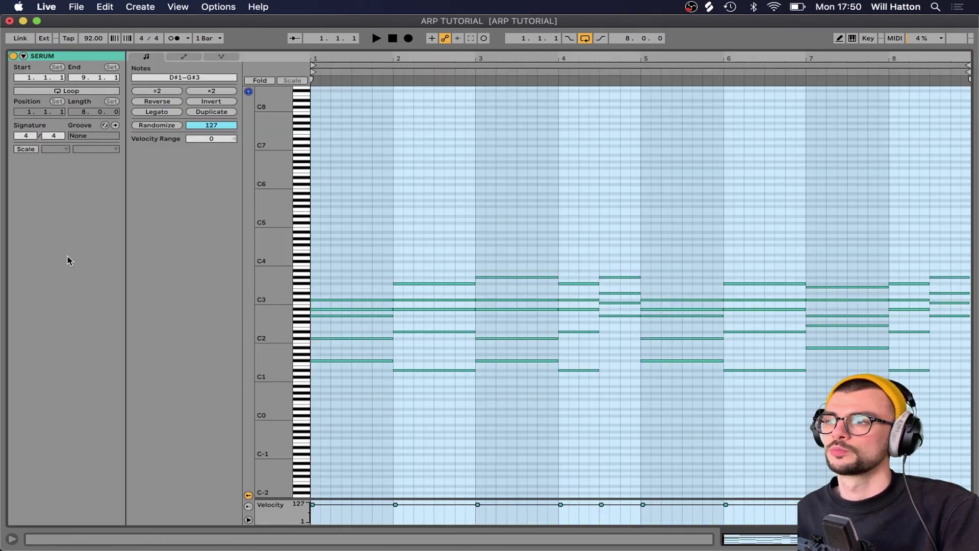
pyautogui.moveTo(371, 277); pyautogui.dragTo(337, 402)
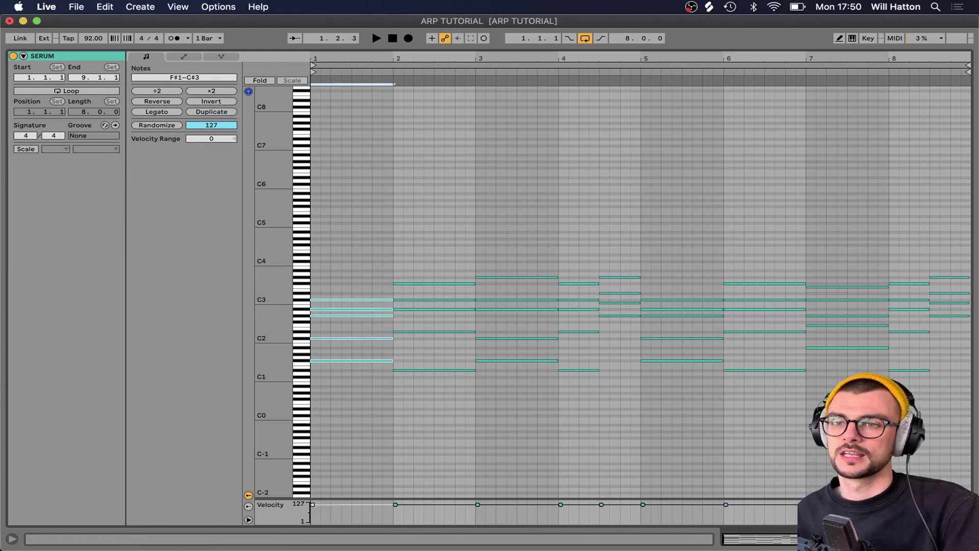
pyautogui.press('super+alt+e')
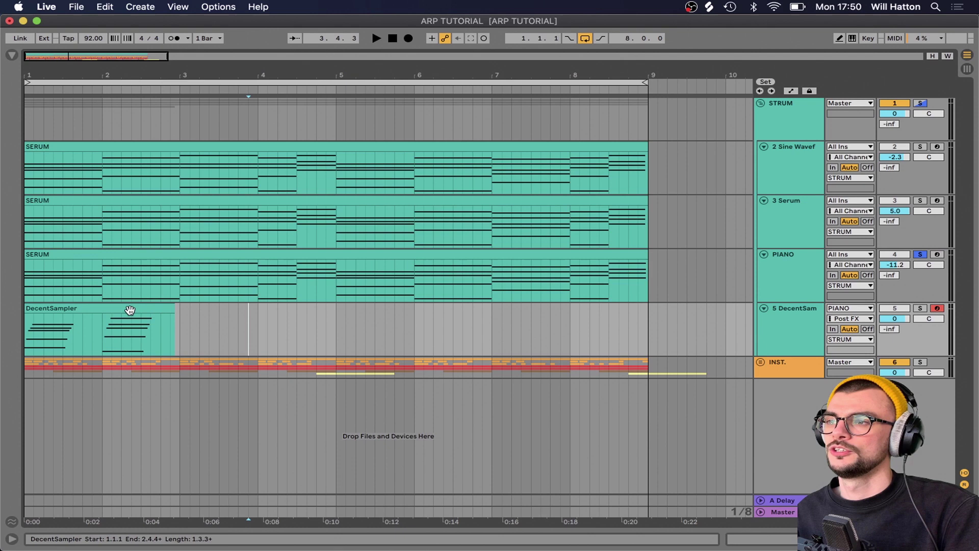
# Step: Open the recorded DecentSampler clip to view its staggered, strummed chord notes
pyautogui.doubleClick(130, 310)
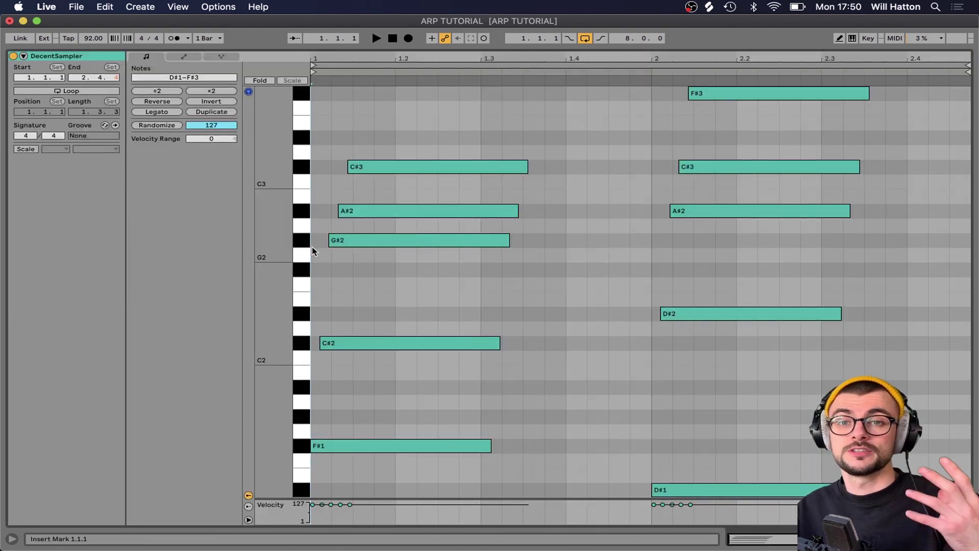